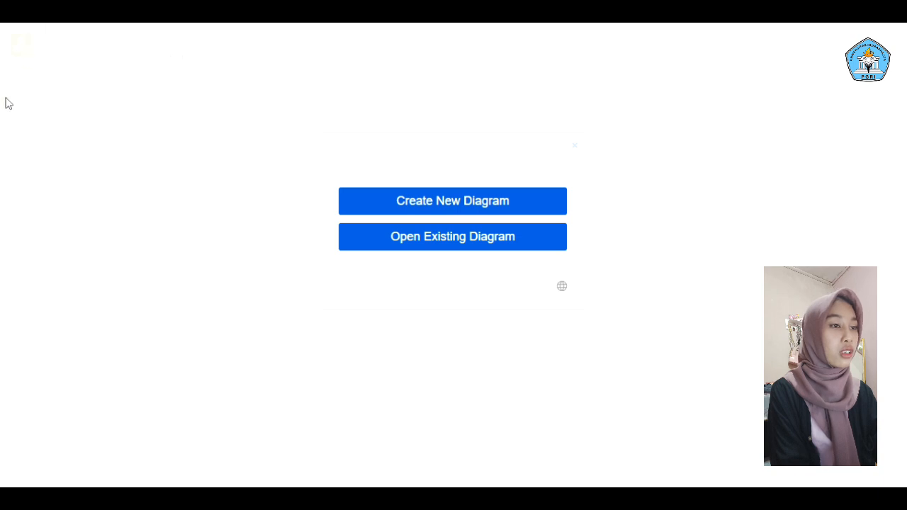
Create a new blank diagram with the file name TUGAS BESAR.drawio.
left_click(441, 203)
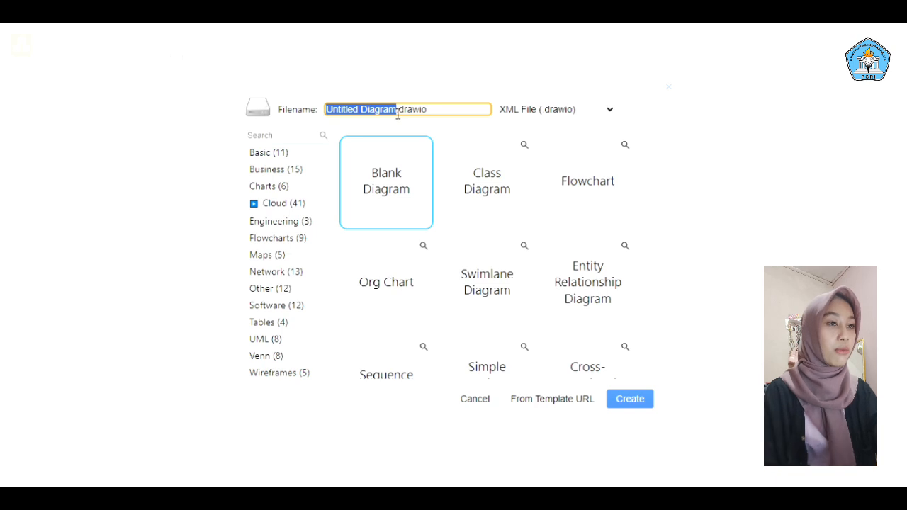
key("BackSpace")
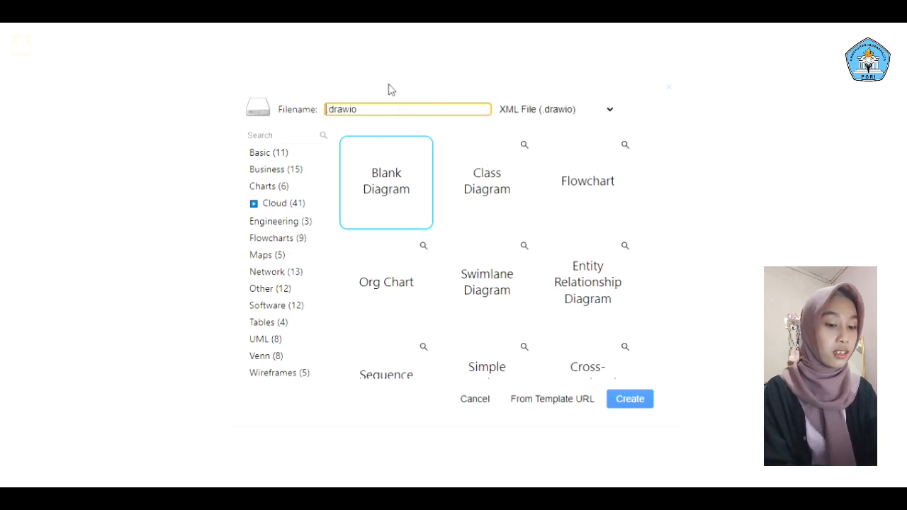
type("TUGAS")
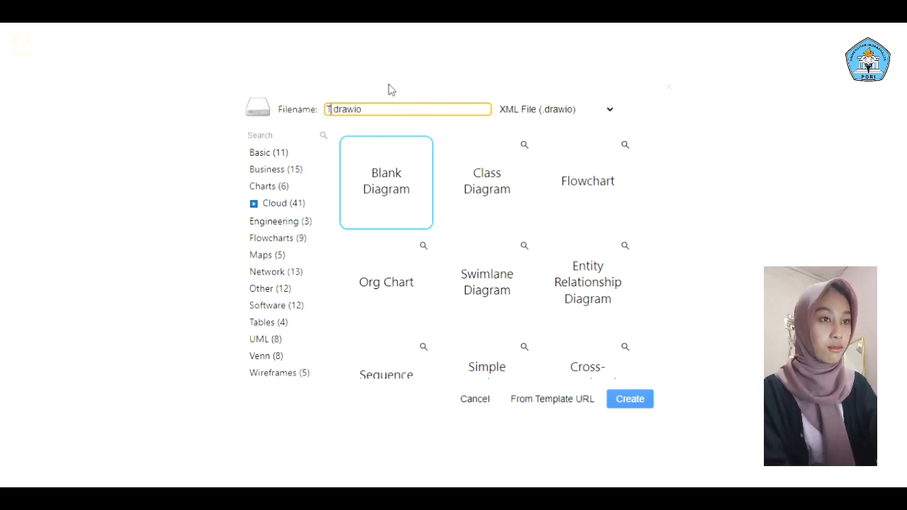
type(" BESAR")
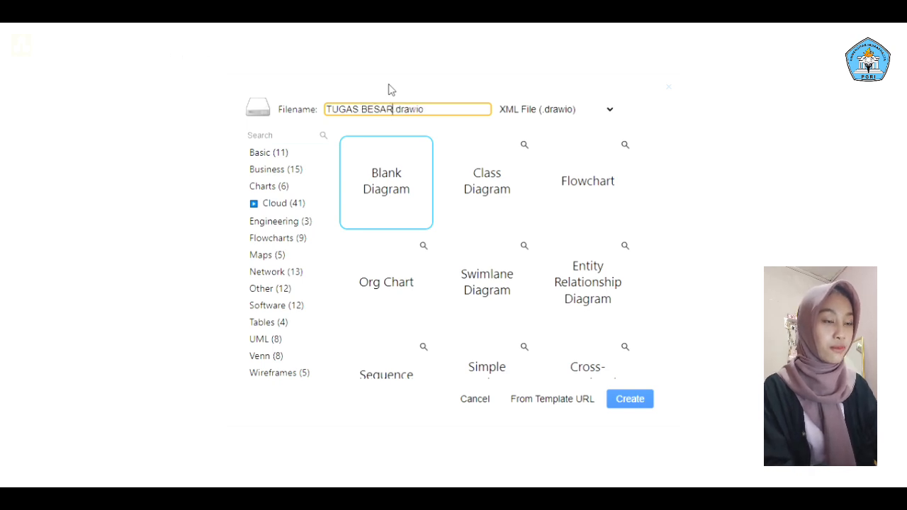
left_click(393, 196)
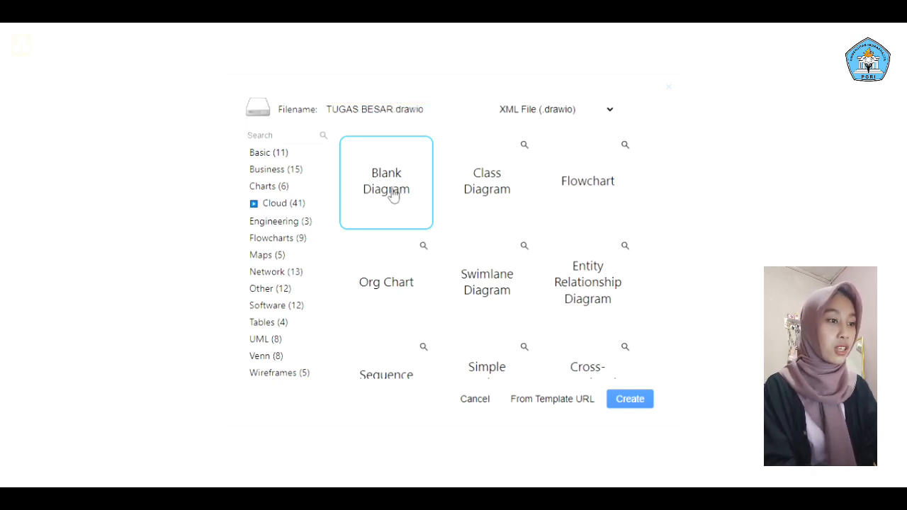
left_click(631, 400)
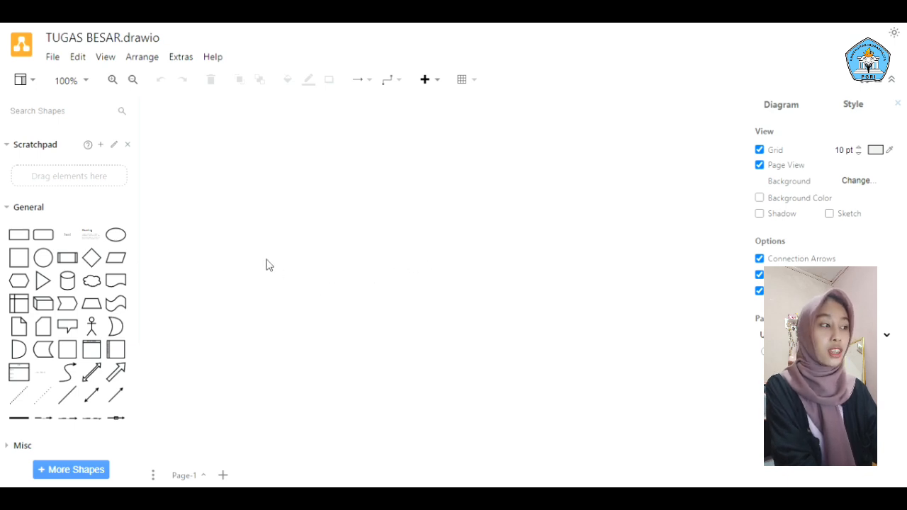
Add a rectangle to the canvas and move it to the upper-left area of the page.
left_click(19, 234)
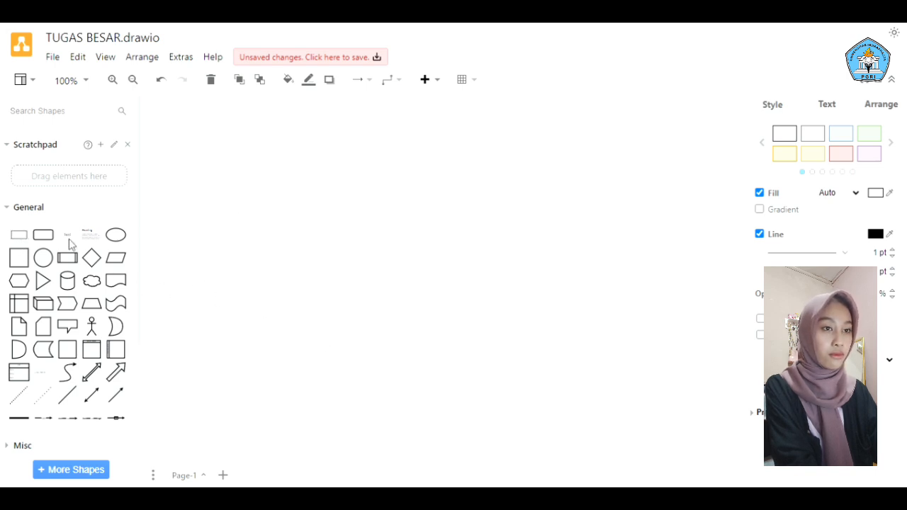
left_click(19, 235)
left_click_drag(445, 284, 262, 155)
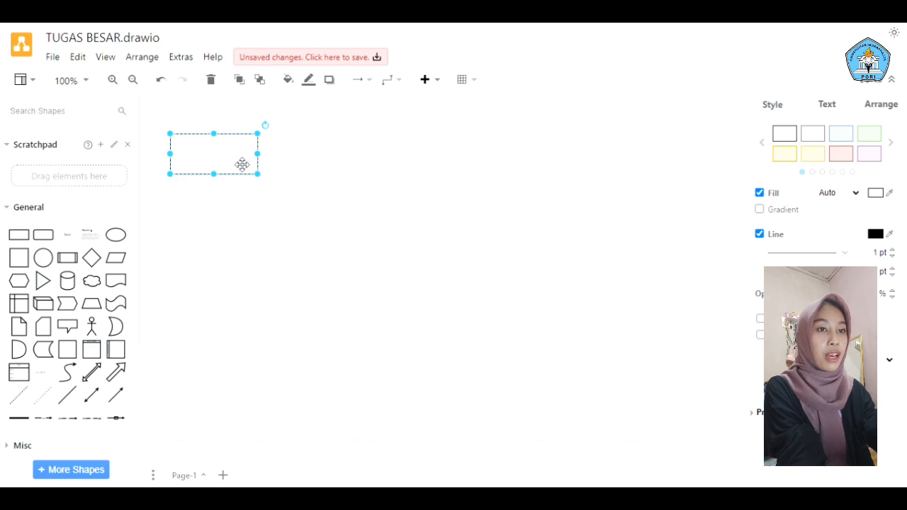
Label the rectangle "Pelanggan", with only the first letter capitalised.
type("PELANGG")
key("BackSpace")
key("BackSpace")
key("BackSpace")
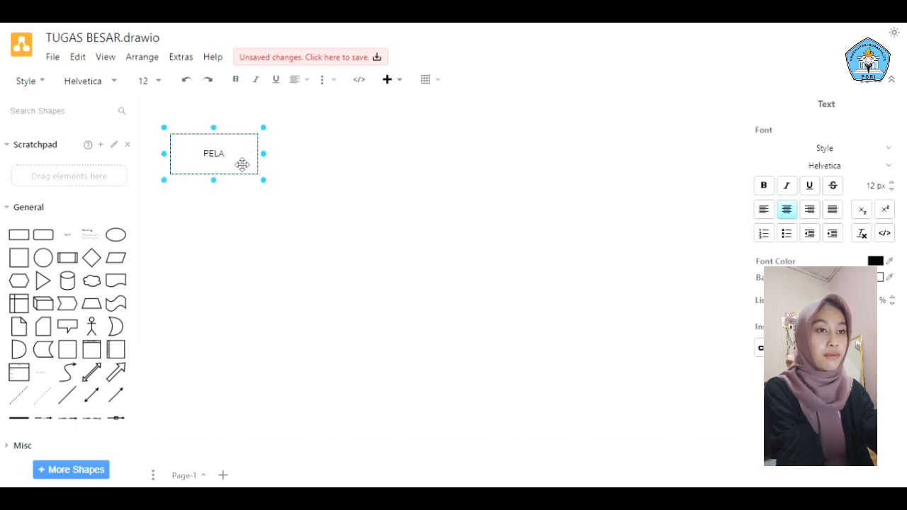
key("BackSpace")
key("BackSpace")
key("BackSpace")
type("ela")
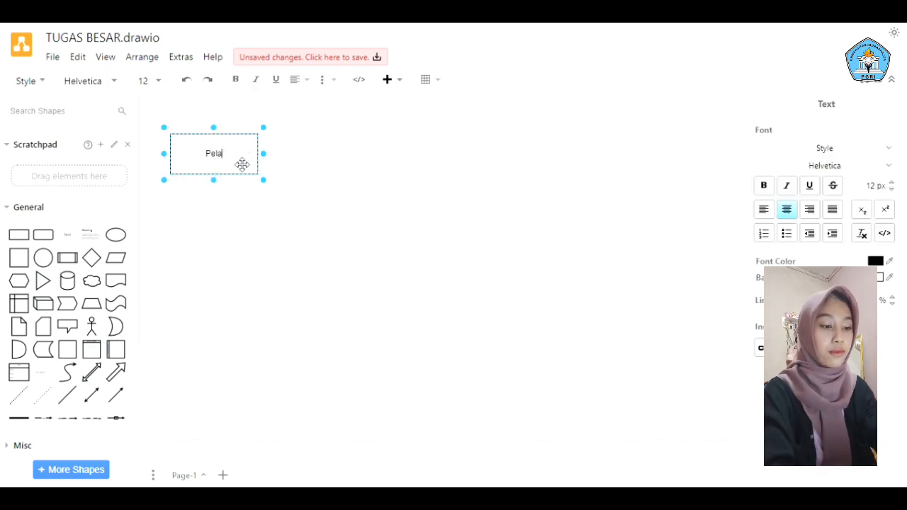
type("nggan")
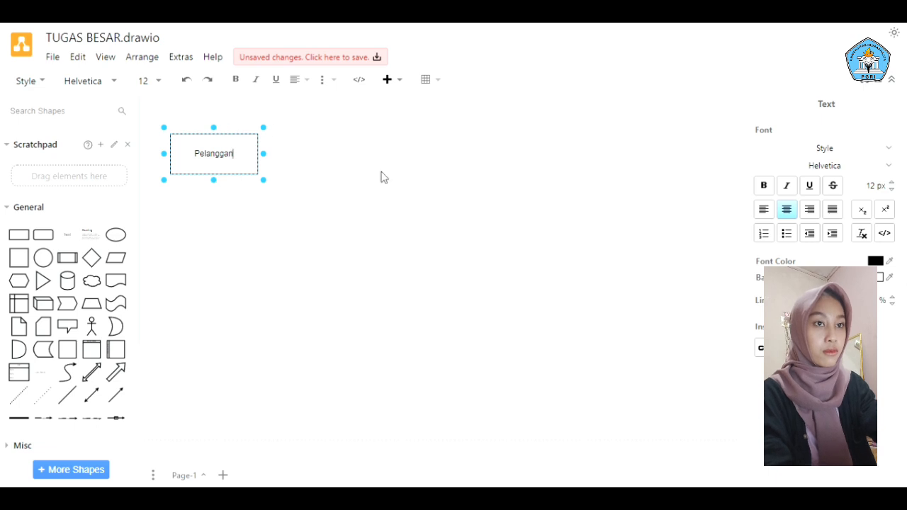
scroll(381, 172, "up", 1)
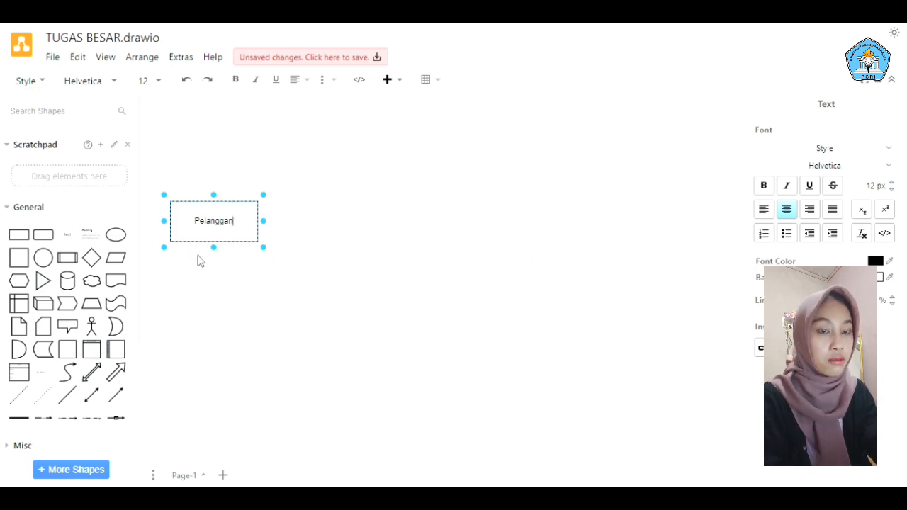
Add an ellipse, place it above the Pelanggan rectangle and shrink it to a flatter, smaller size.
mouse_move(40, 236)
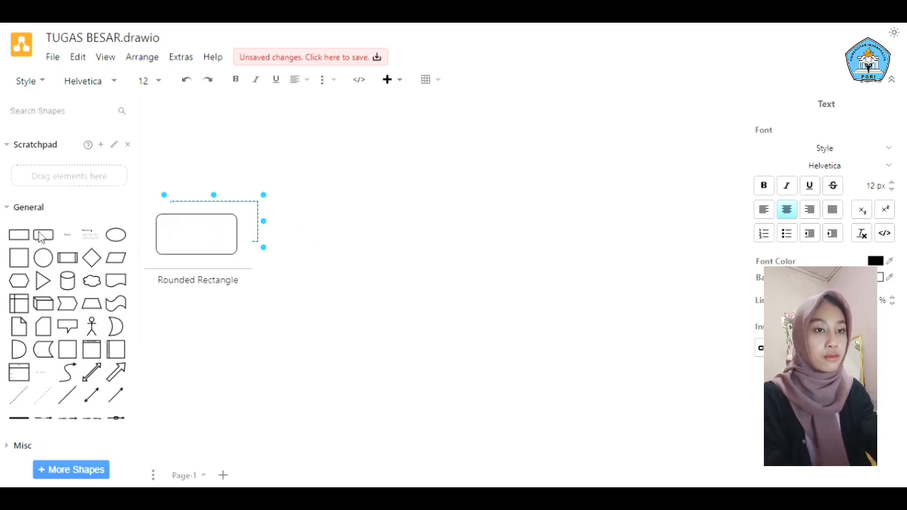
scroll(107, 339, "down", 1)
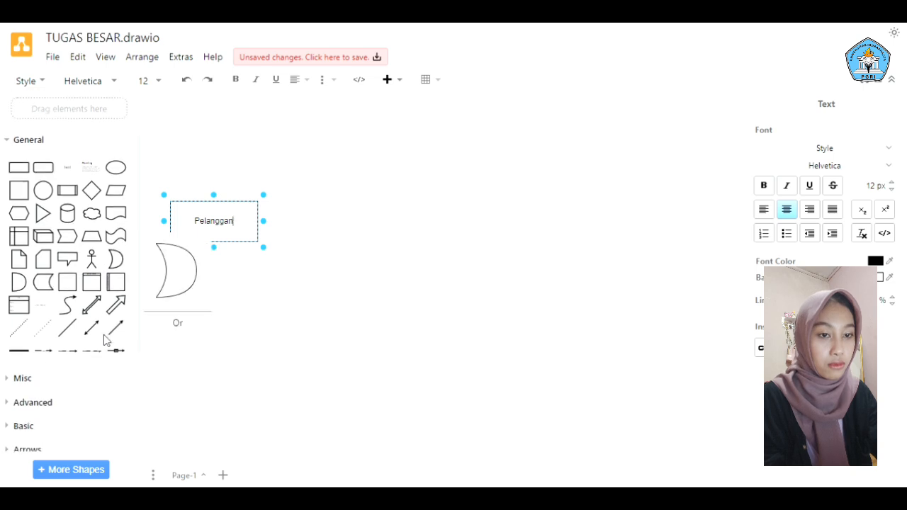
scroll(103, 343, "down", 2)
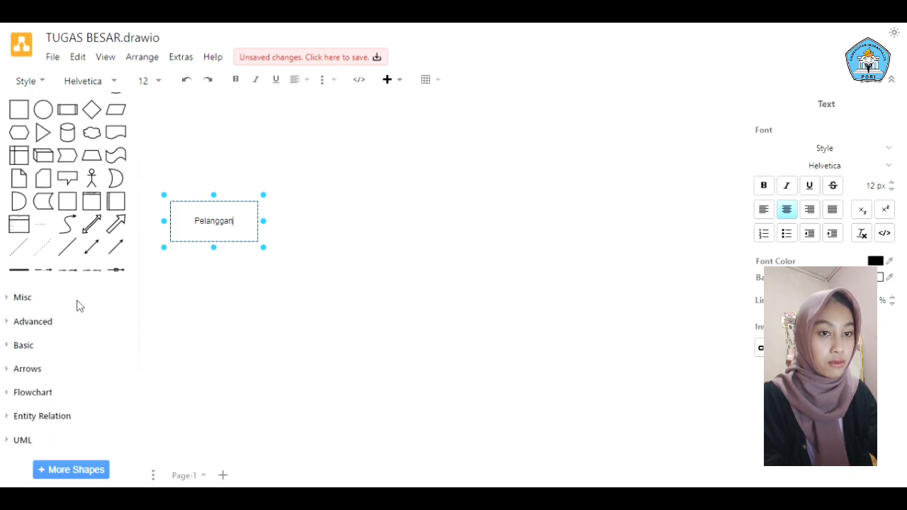
left_click(80, 297)
scroll(81, 291, "up", 1)
left_click(118, 117)
left_click_drag(409, 255, 267, 133)
left_click_drag(344, 184, 305, 140)
Connect the ellipse to the Pelanggan rectangle with a plain line and label the ellipse "nama".
left_click(67, 274)
left_click_drag(444, 274, 189, 151)
left_click(292, 140)
left_click_drag(291, 140, 323, 151)
double_click(217, 147)
type("nama")
Place a copy of the blank ellipse beside the nama ellipse and label it "alamat".
left_click(283, 223)
key("ctrl+c")
key("ctrl+v")
double_click(323, 151)
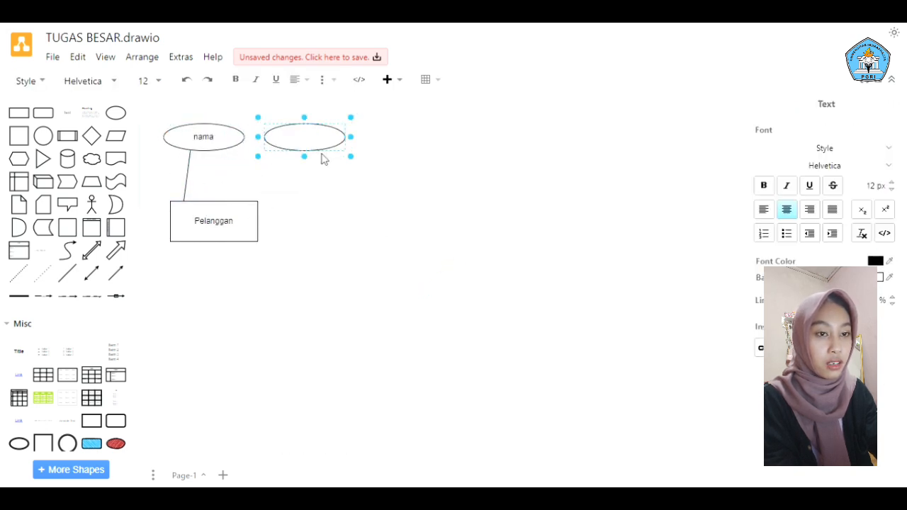
type("alamat")
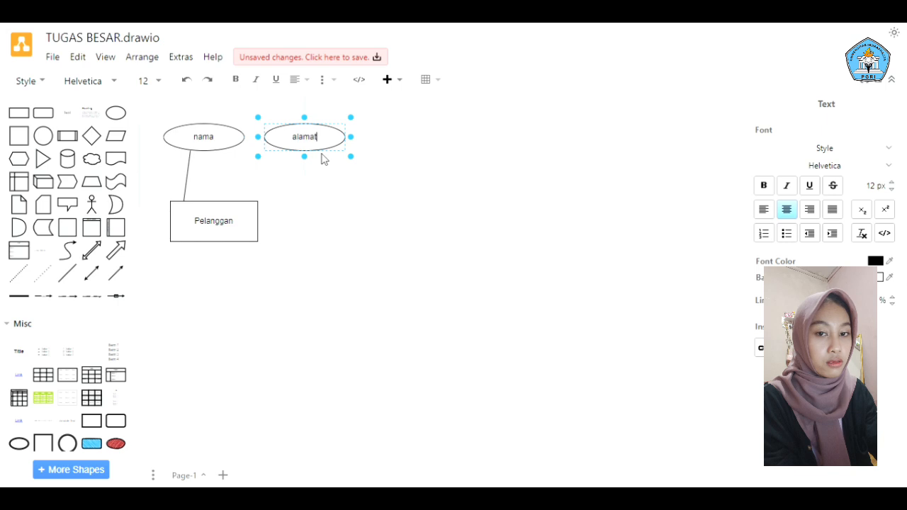
left_click(245, 171)
Duplicate the nama connector line and shift the copy toward the alamat ellipse.
left_click(196, 173)
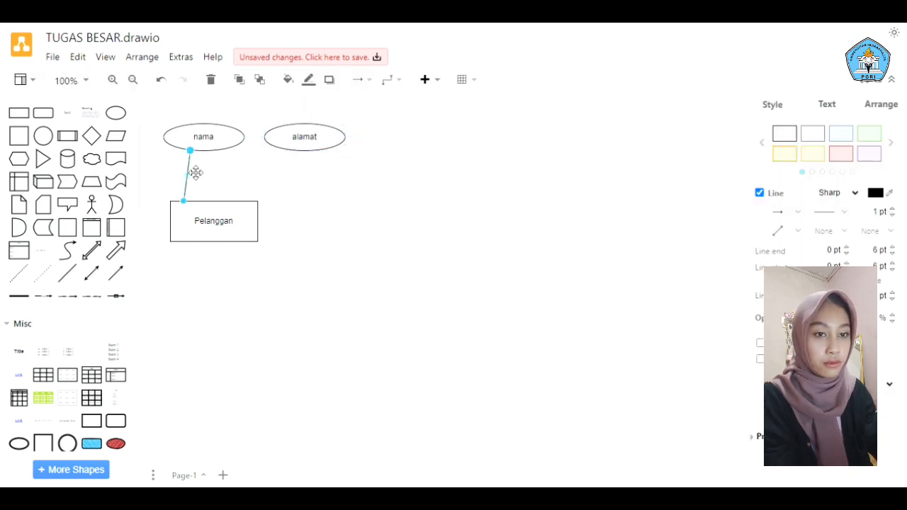
right_click(195, 173)
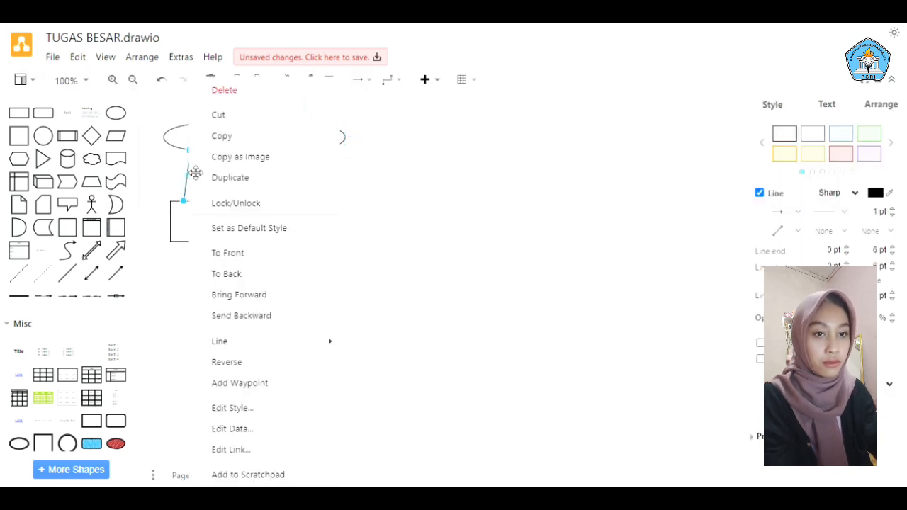
left_click(231, 178)
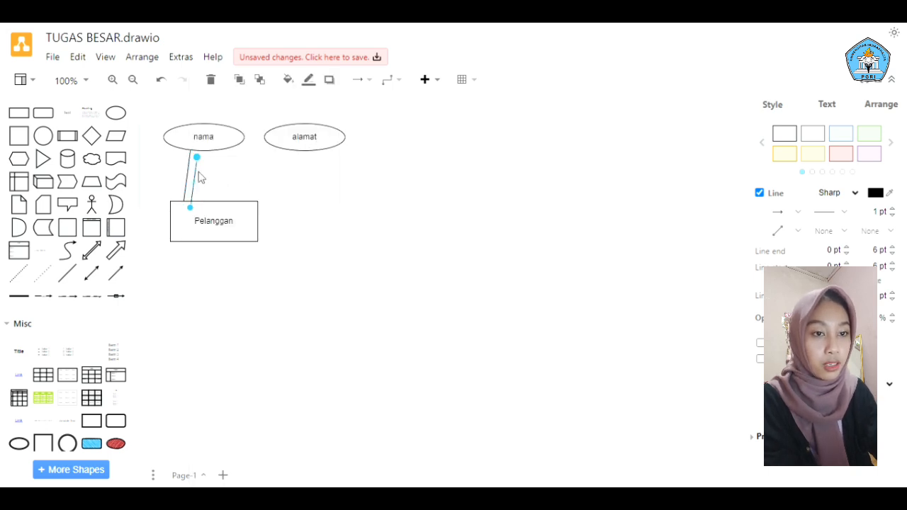
mouse_move(205, 179)
left_mouse_down()
mouse_move(279, 150)
mouse_move(216, 204)
mouse_move(211, 198)
left_mouse_up()
Rearrange the nama and alamat ellipses closer together above Pelanggan, adjusting their connector lines to match.
left_click_drag(307, 142, 294, 143)
left_click_drag(233, 142, 184, 145)
left_click(184, 154)
left_click(161, 80)
left_click(189, 160)
left_click_drag(285, 149, 265, 149)
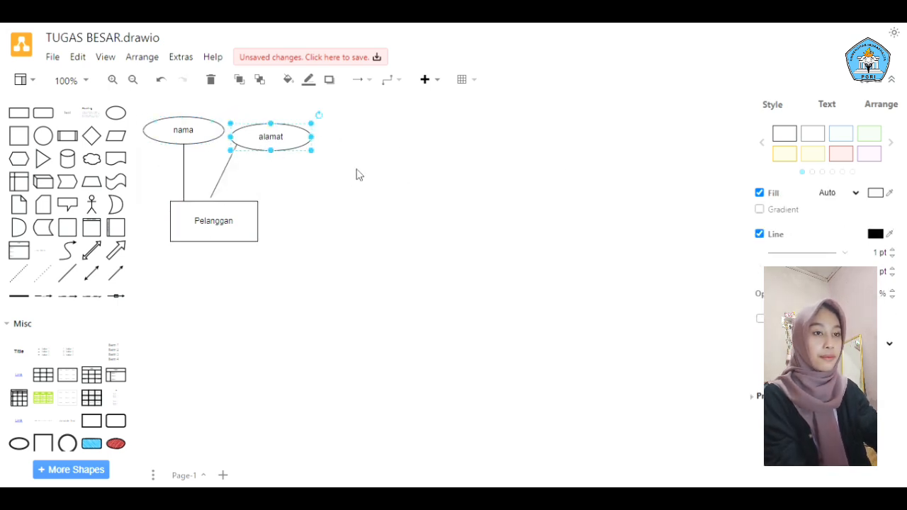
left_click(153, 76)
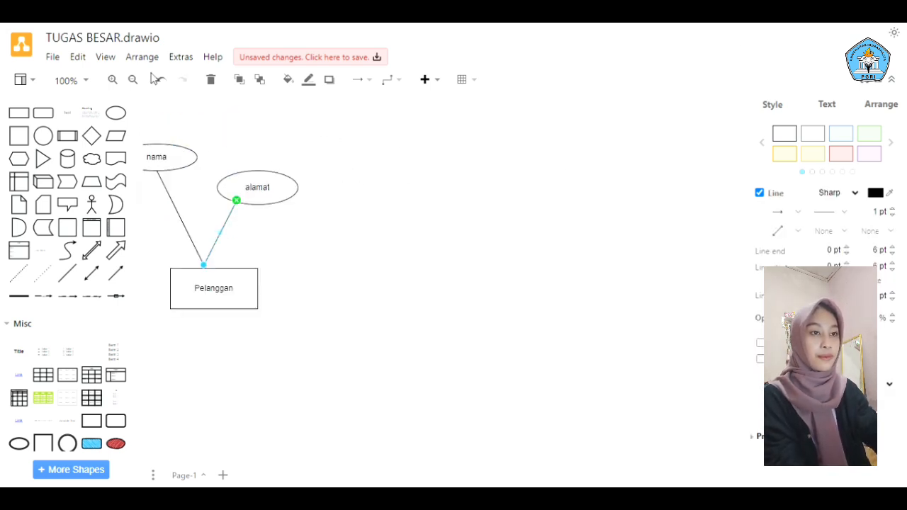
Duplicate the alamat ellipse and place the copy directly above the original.
right_click(271, 196)
left_click(314, 178)
left_click_drag(289, 196, 275, 135)
Duplicate the nama connector line and run the copy from the upper alamat ellipse to the Pelanggan rectangle.
right_click(194, 244)
left_click(240, 180)
left_click_drag(164, 178, 223, 145)
left_click_drag(212, 272, 202, 268)
Nudge the Pelanggan rectangle and bring the nama connector's end to the point on its upper edge where the other lines meet.
left_click_drag(236, 301, 236, 292)
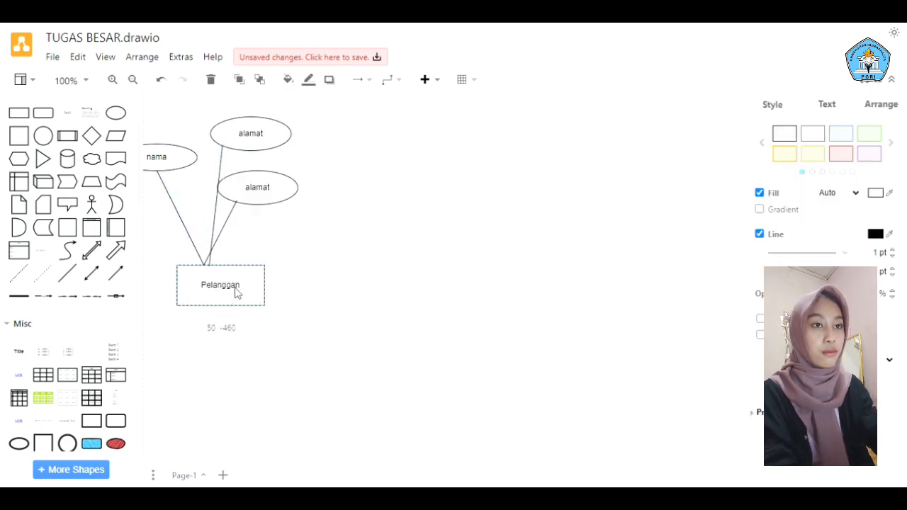
left_click(206, 265)
left_click(204, 264)
left_click_drag(205, 263, 210, 266)
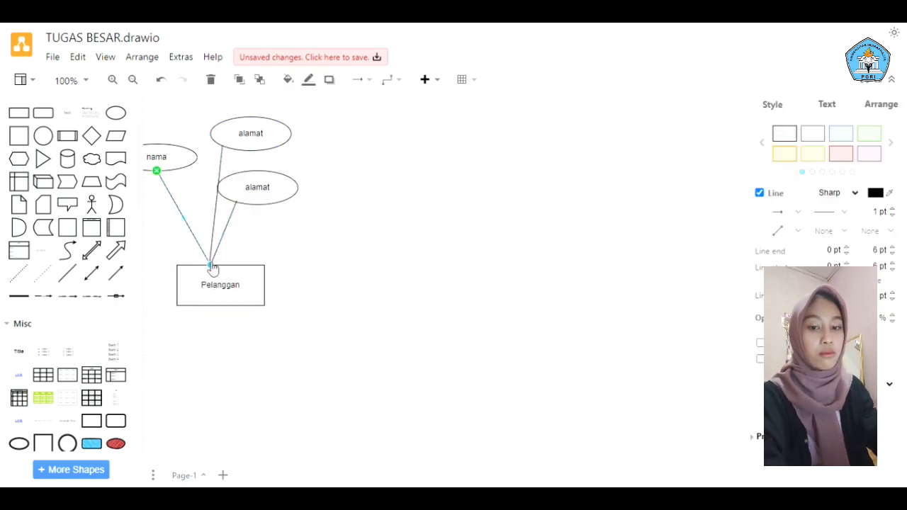
Shift the upper alamat ellipse slightly to the left, keeping its connector line attached.
left_click(265, 145)
left_click(220, 167)
left_click_drag(242, 140, 229, 161)
left_click(209, 158)
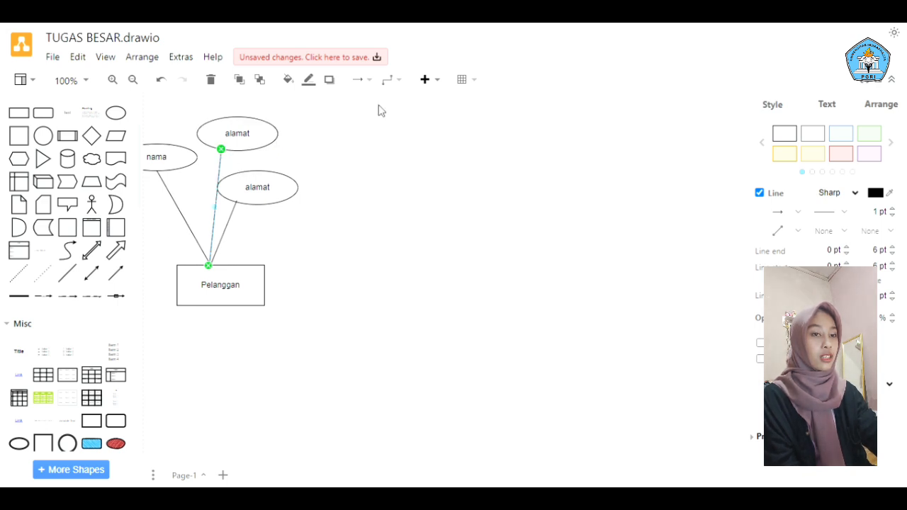
Duplicate the lower alamat ellipse and its connector line, placing the copies to the lower right and linking them to Pelanggan.
right_click(269, 194)
left_click(296, 220)
left_click_drag(287, 201, 327, 229)
right_click(228, 222)
left_click(255, 178)
left_click_drag(243, 207, 263, 220)
Relabel the lower-right ellipse copy "id_customer".
left_click(303, 224)
type("id_cu")
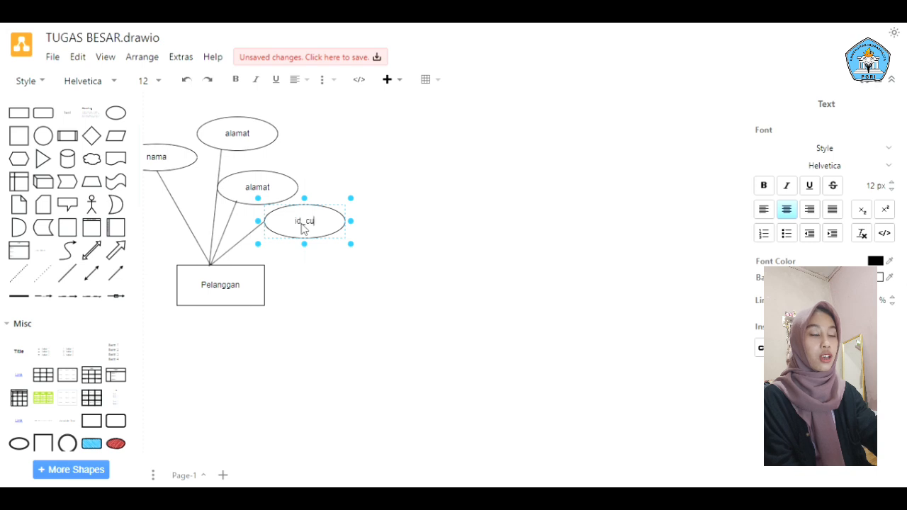
type("stomer")
left_click(406, 152)
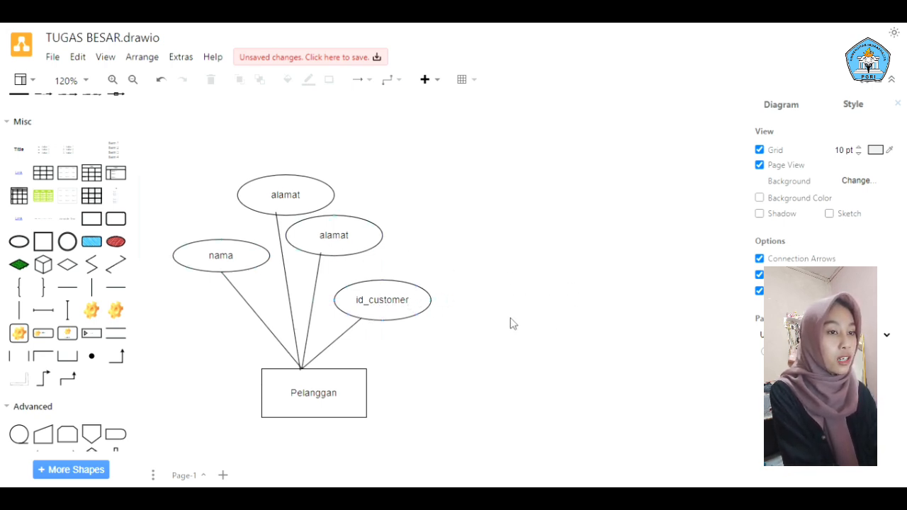
Add a double-outlined ellipse right of id_customer and run a duplicated connector line toward it from the Pelanggan rectangle.
left_click(21, 243)
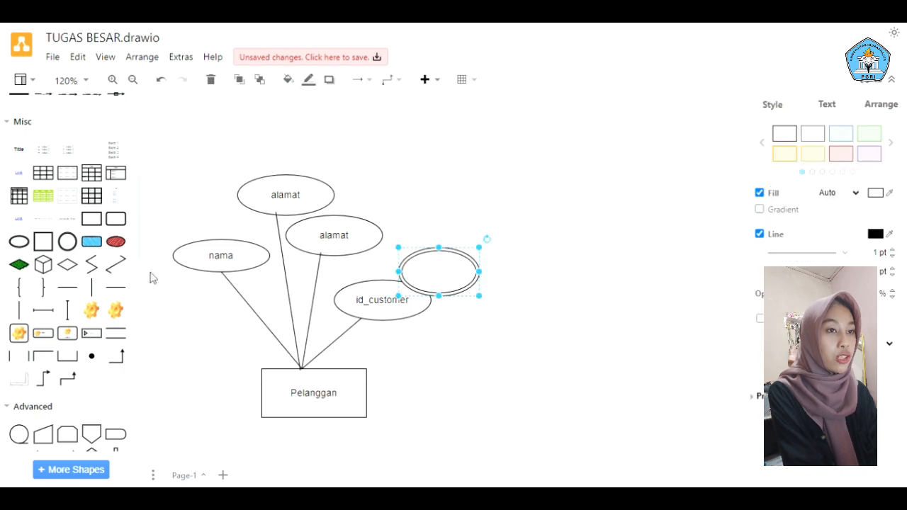
left_click_drag(462, 272, 494, 245)
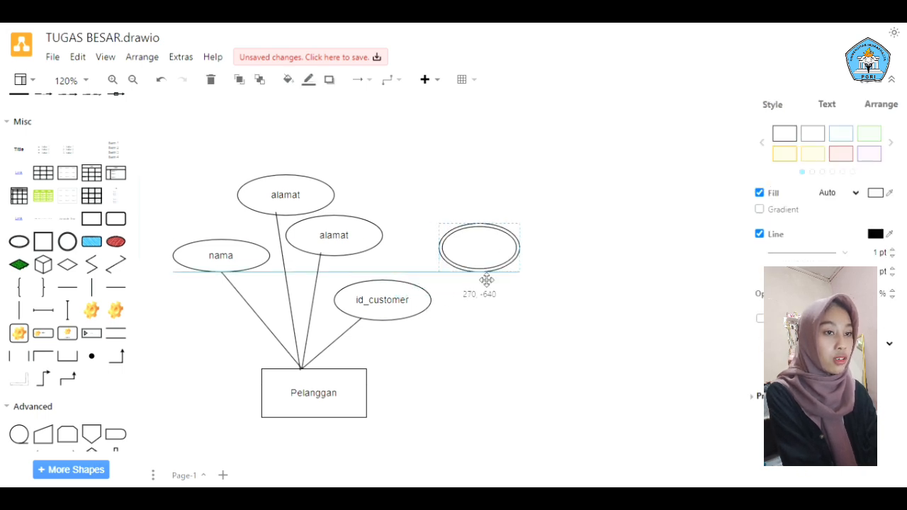
right_click(312, 307)
left_click(371, 182)
left_click_drag(331, 274, 452, 285)
left_click_drag(430, 389, 306, 367)
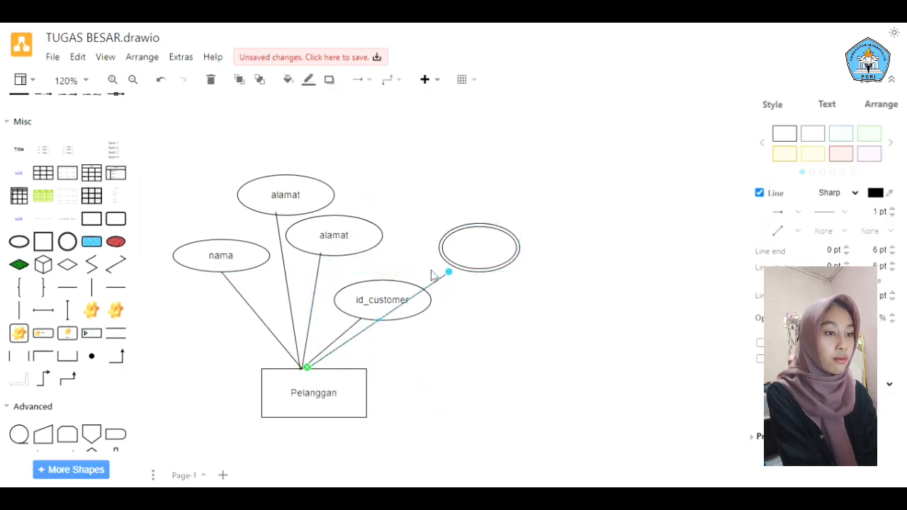
left_click_drag(451, 273, 472, 297)
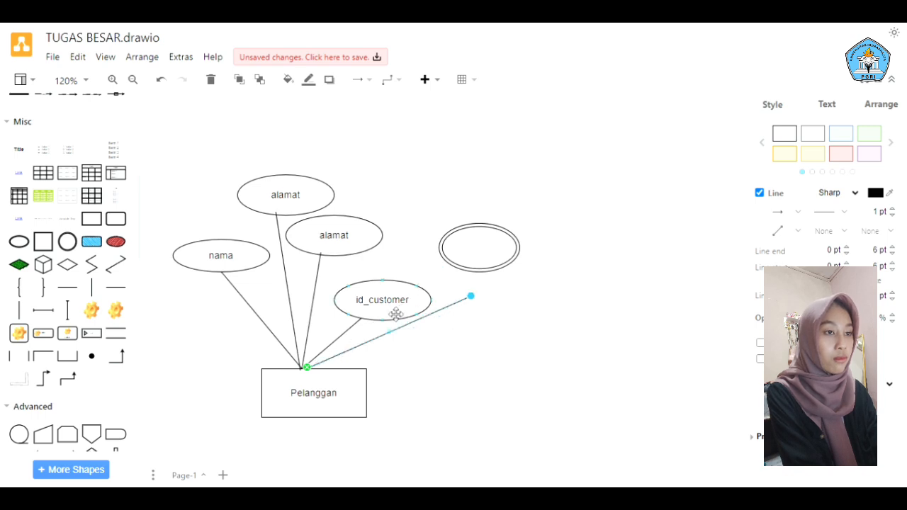
Move id_customer and the double ellipse to fit the new connector, and label the double ellipse "no_telepon".
left_click_drag(397, 314, 390, 306)
left_click_drag(470, 259, 471, 283)
double_click(479, 273)
type("no_telepon")
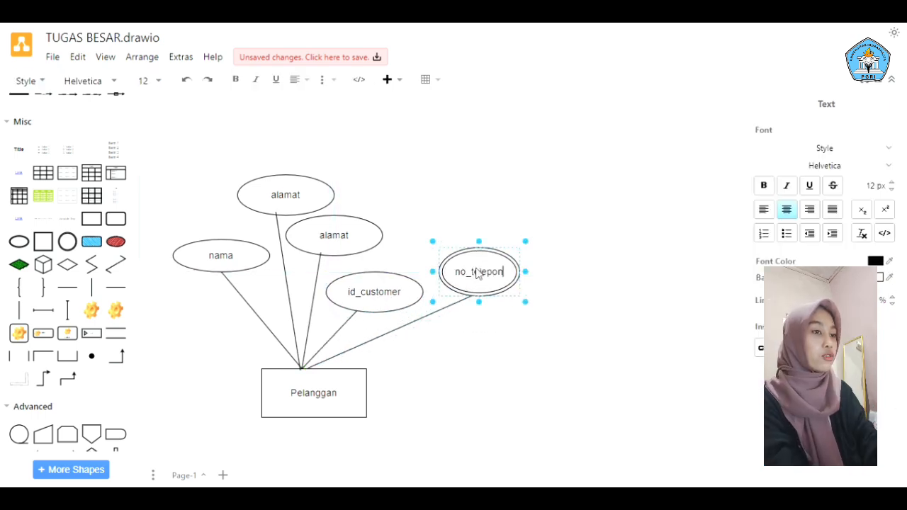
left_click(709, 149)
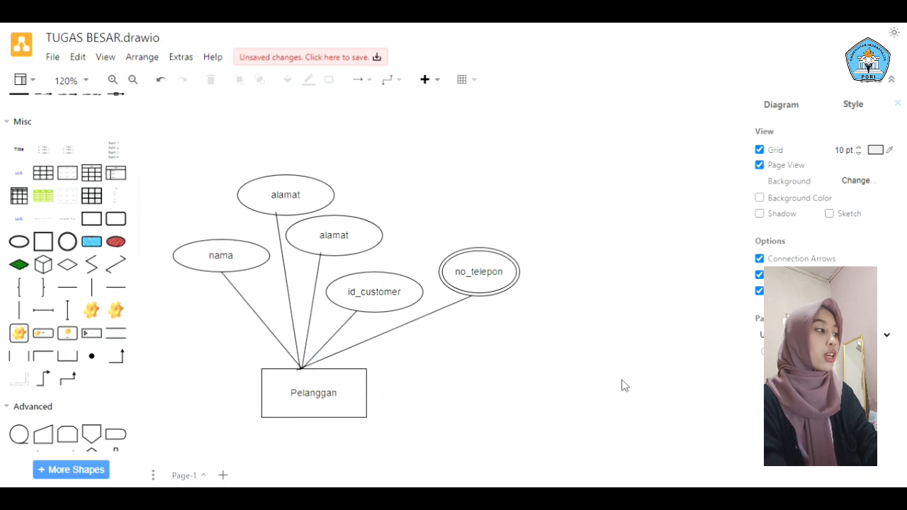
Add a plain line and stretch it horizontally outward from the right edge of the Pelanggan rectangle.
scroll(89, 308, "up", 4)
left_click(68, 328)
left_click_drag(443, 276, 454, 361)
left_click(162, 79)
left_click(164, 82)
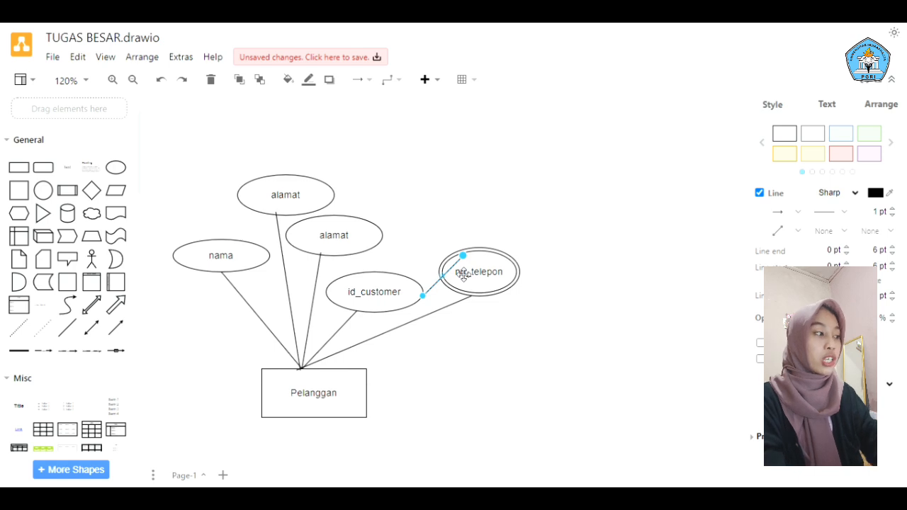
left_click_drag(462, 275, 592, 392)
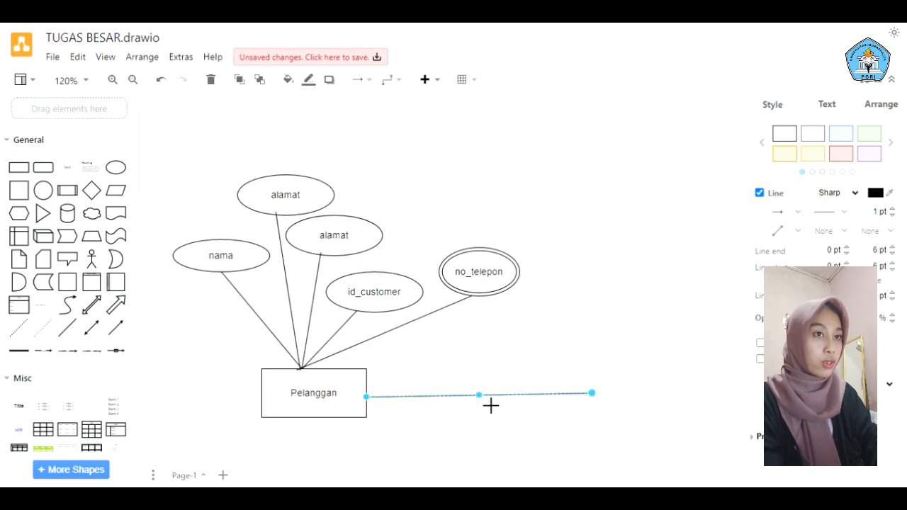
Label the horizontal line extending from the Pelanggan rectangle "1".
double_click(479, 396)
left_click_drag(744, 248, 744, 255)
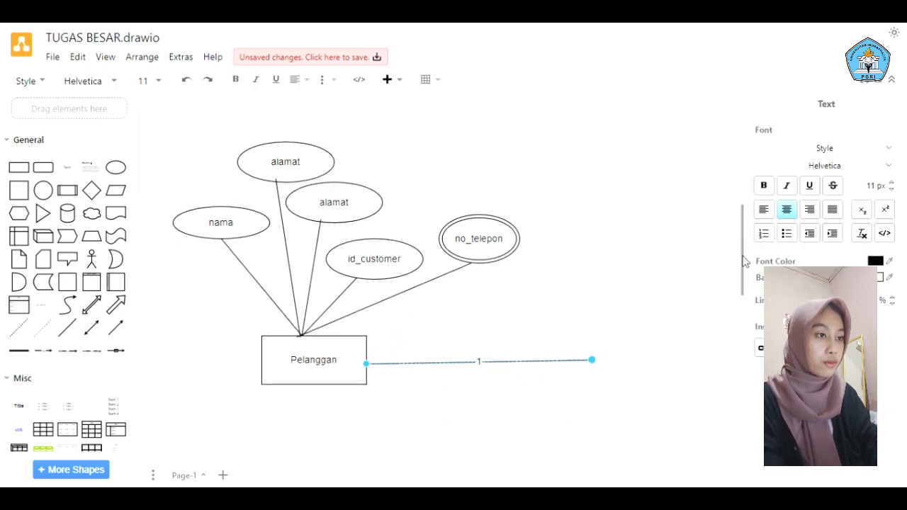
scroll(499, 437, "down", 5)
left_click(487, 461)
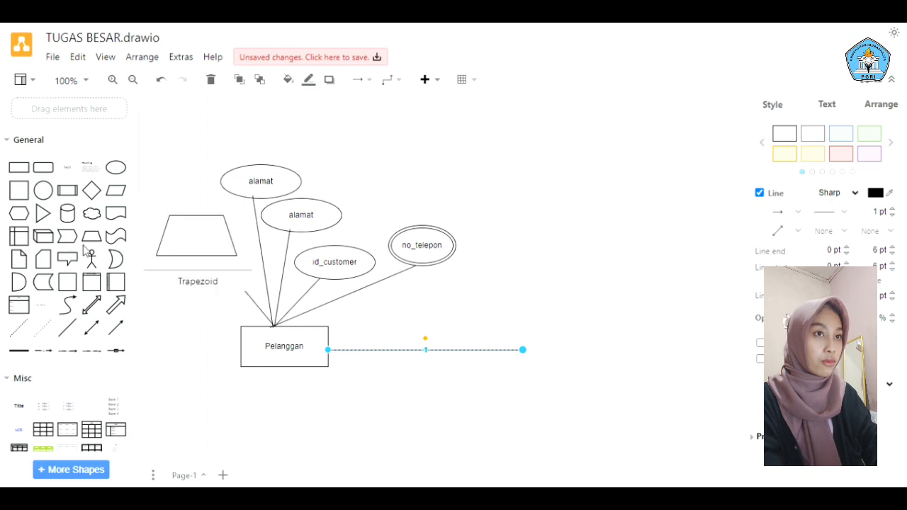
Place a diamond shape at the free end of the line from Pelanggan and label it "memiliki".
scroll(63, 250, "down", 1)
scroll(63, 248, "down", 1)
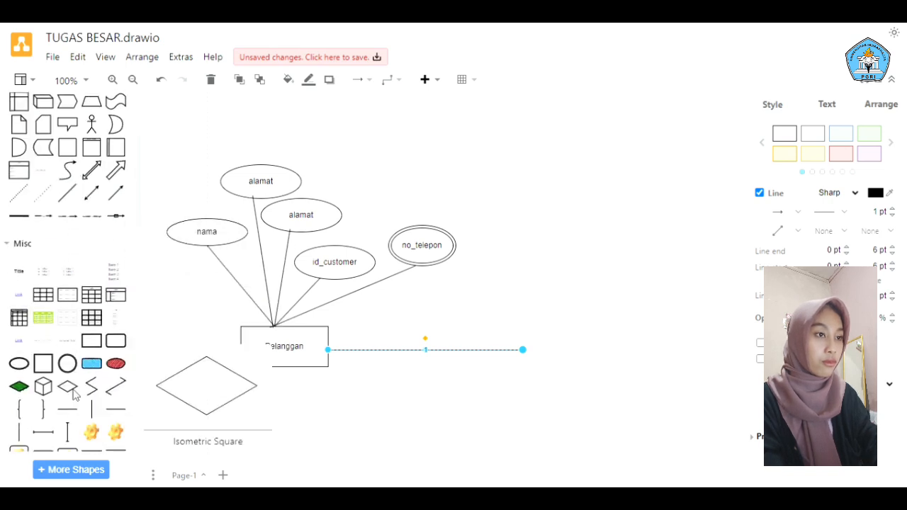
left_click_drag(68, 386, 512, 354)
type("memiliki")
Duplicate the relationship line, attach the copy to the right corner of the memiliki diamond and label it "M".
right_click(447, 348)
left_click(469, 177)
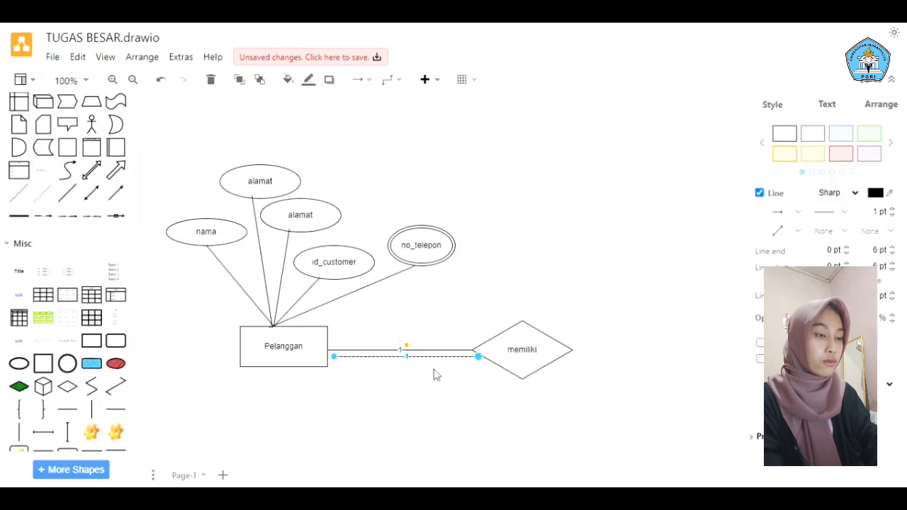
left_click_drag(433, 372, 661, 359)
double_click(644, 349)
type("M")
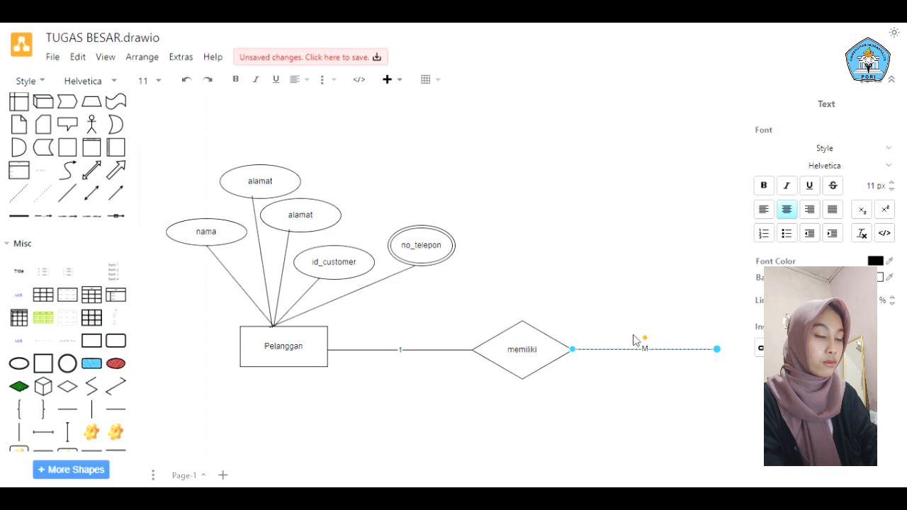
Duplicate the Pelanggan rectangle, place the copy at the free end of the M line and rename it "pesanan".
right_click(326, 360)
left_click(352, 156)
left_click_drag(319, 358, 724, 350)
double_click(719, 347)
type("pesanan")
left_click(657, 394)
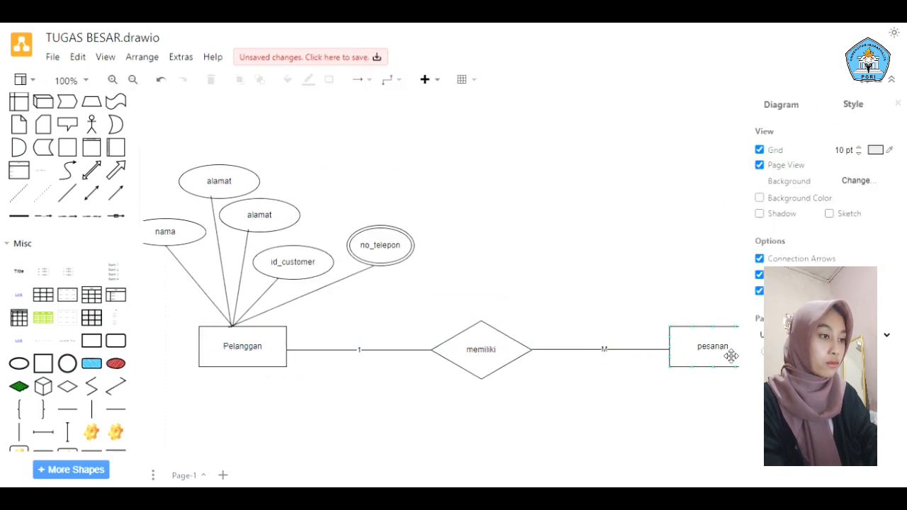
Duplicate the id_customer ellipse and place the copy above and to the left of the pesanan rectangle.
right_click(184, 245)
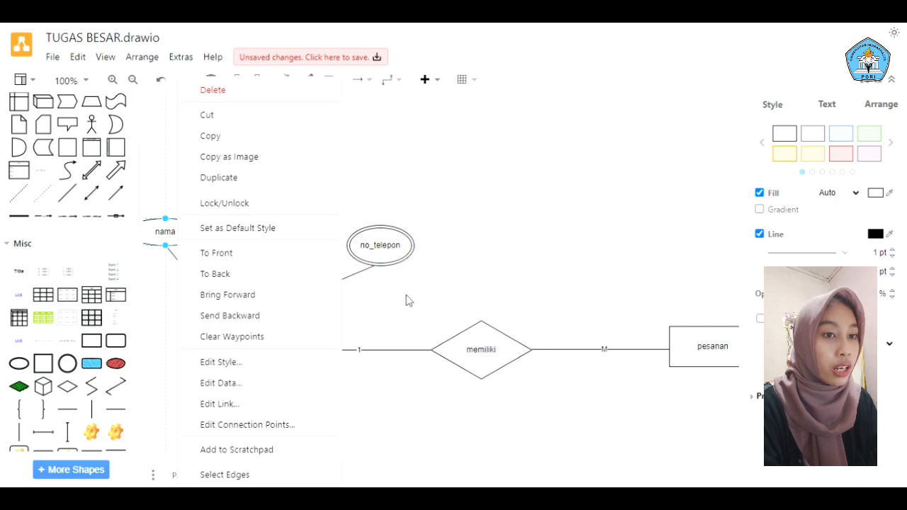
left_click(421, 277)
right_click(286, 273)
left_click(324, 177)
left_click_drag(299, 265, 622, 228)
Duplicate an attribute connector line and join the copy between the pesanan rectangle's upper edge and the ellipse above it.
left_click(337, 177)
left_click_drag(329, 302, 646, 294)
left_click_drag(556, 321, 697, 328)
left_click_drag(701, 261, 646, 236)
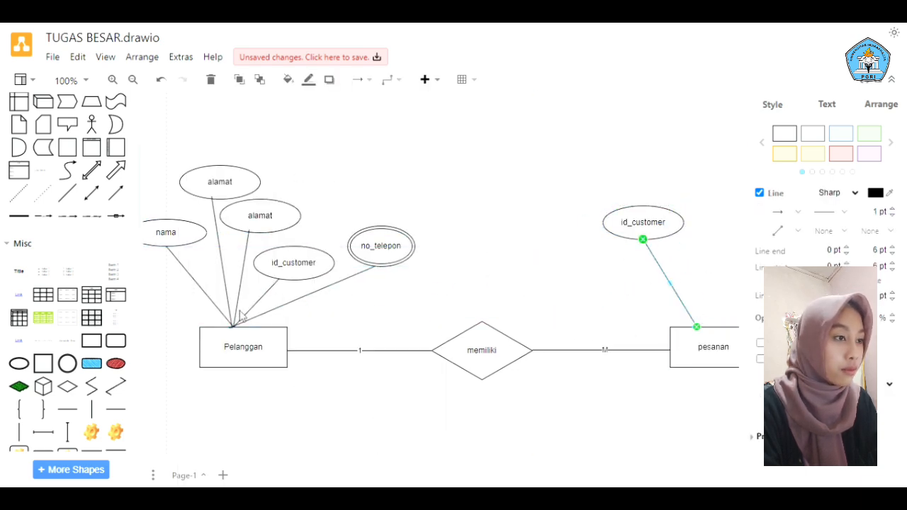
left_click(665, 228)
key("BackSpace")
left_click(164, 80)
Replace the label of the ellipse above pesanan with "id_pesanan" and move that ellipse slightly to the left.
double_click(653, 230)
left_click(658, 226)
key("BackSpace")
key("BackSpace")
key("BackSpace")
key("BackSpace")
key("BackSpace")
key("BackSpace")
key("BackSpace")
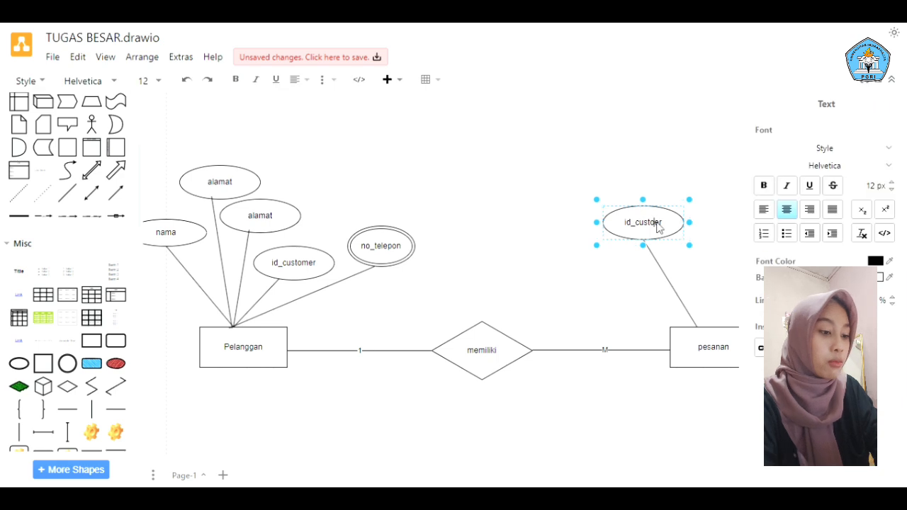
left_click(663, 227)
double_click(664, 231)
key("BackSpace")
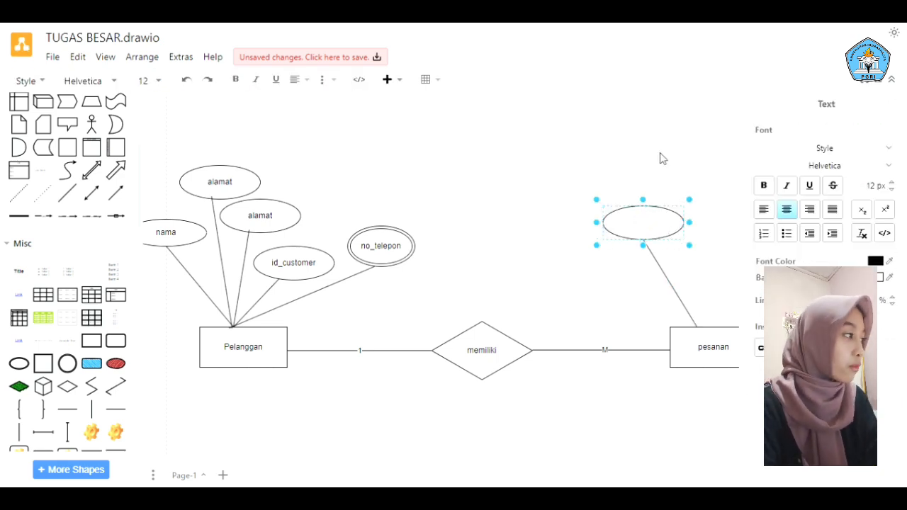
scroll(277, 319, "right", 3)
left_click_drag(409, 225, 390, 226)
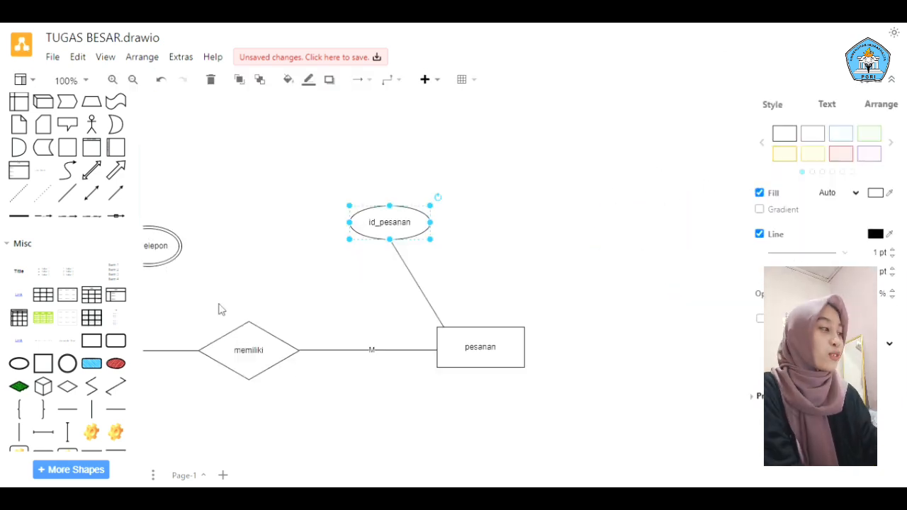